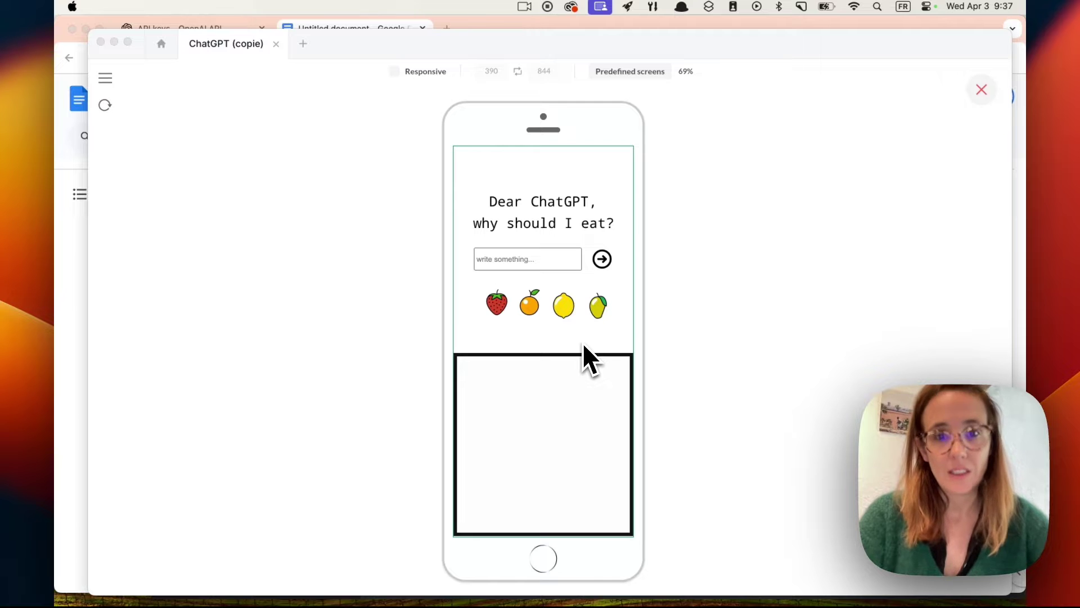
# In the preview, ask ChatGPT why to eat a strawberry, an orange, then a typed word.
pyautogui.click(523, 262)
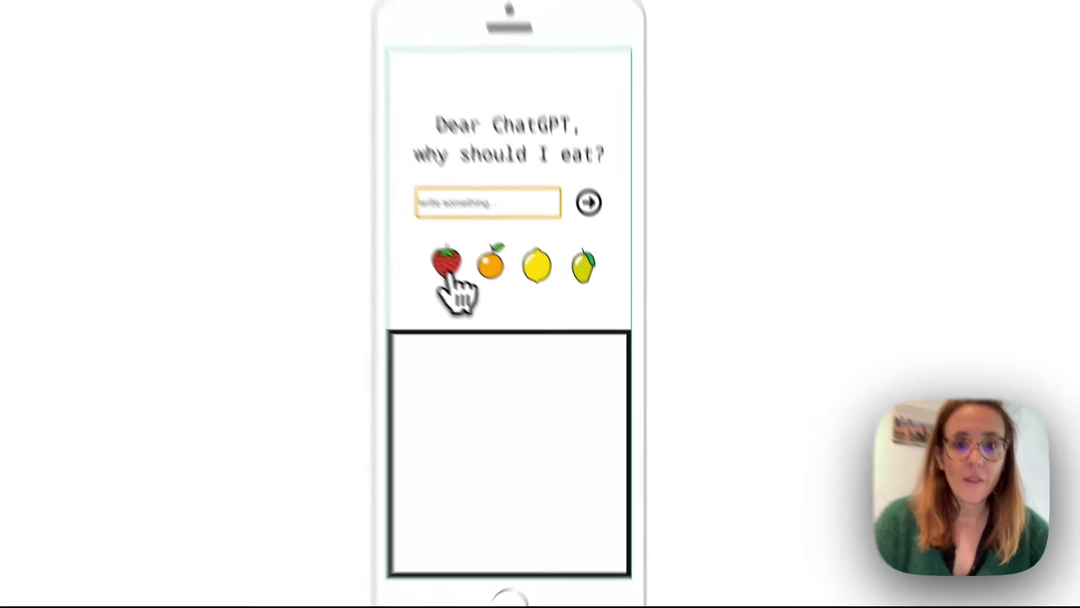
pyautogui.click(498, 307)
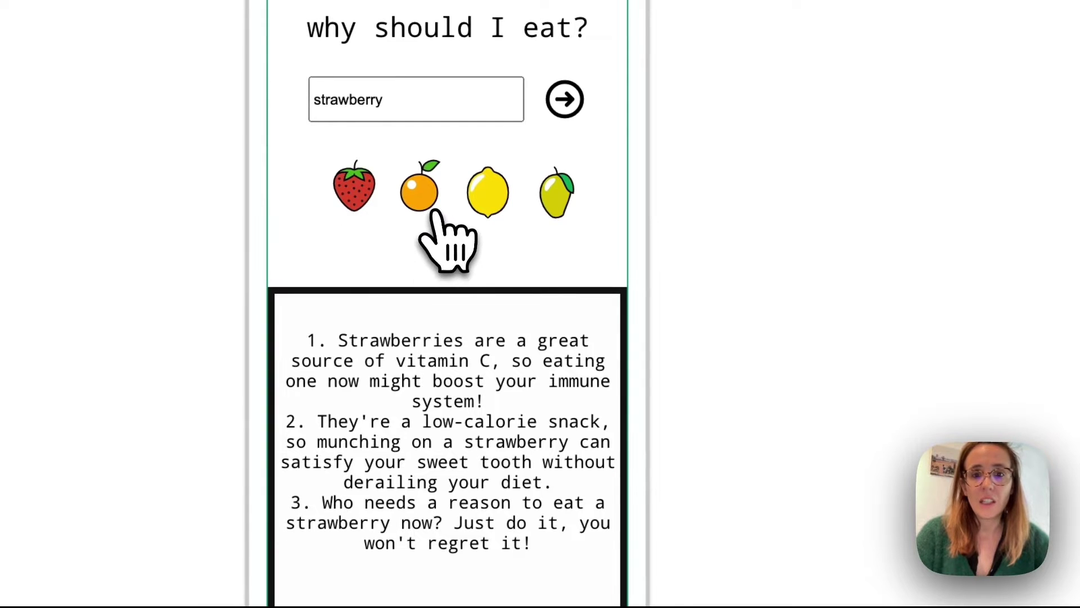
pyautogui.click(421, 203)
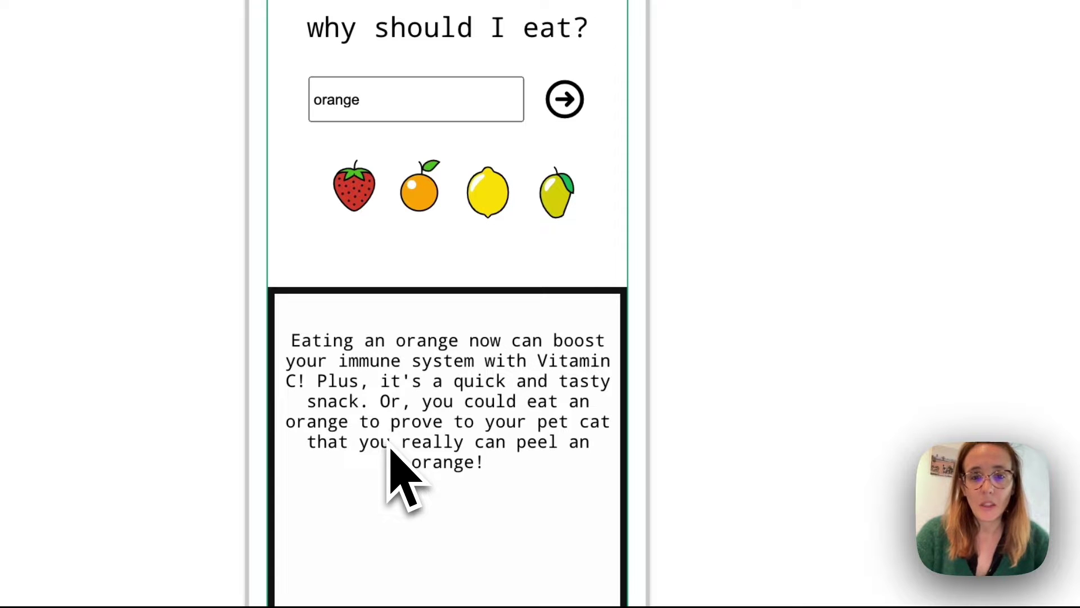
pyautogui.click(387, 101)
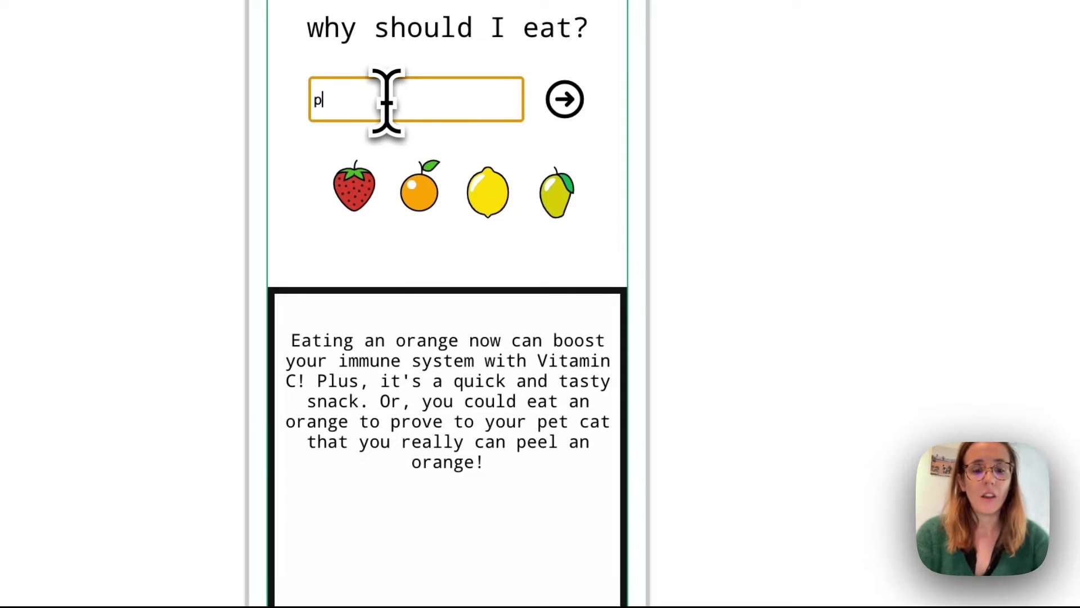
pyautogui.click(565, 103)
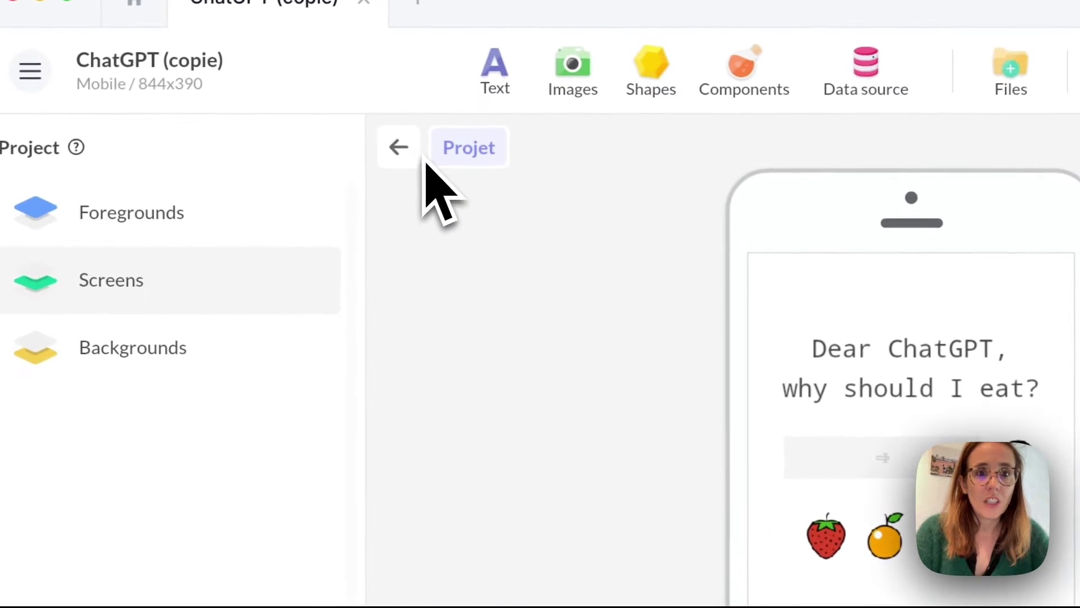
# Review the HTTP10657 component's POST request properties, then switch to the OpenAI API keys page.
pyautogui.click(423, 159)
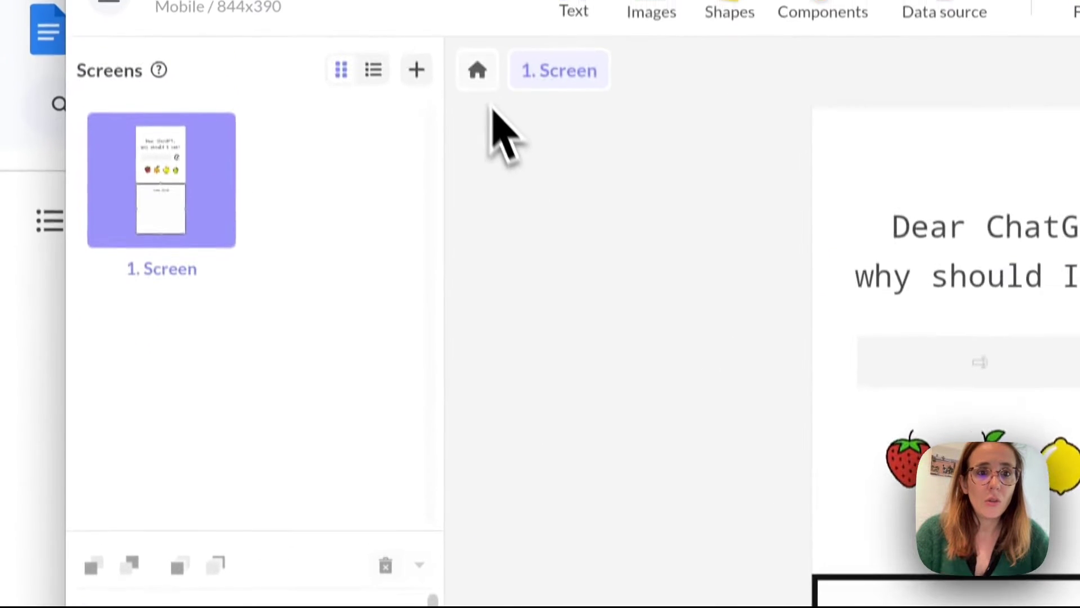
pyautogui.click(477, 73)
pyautogui.click(289, 354)
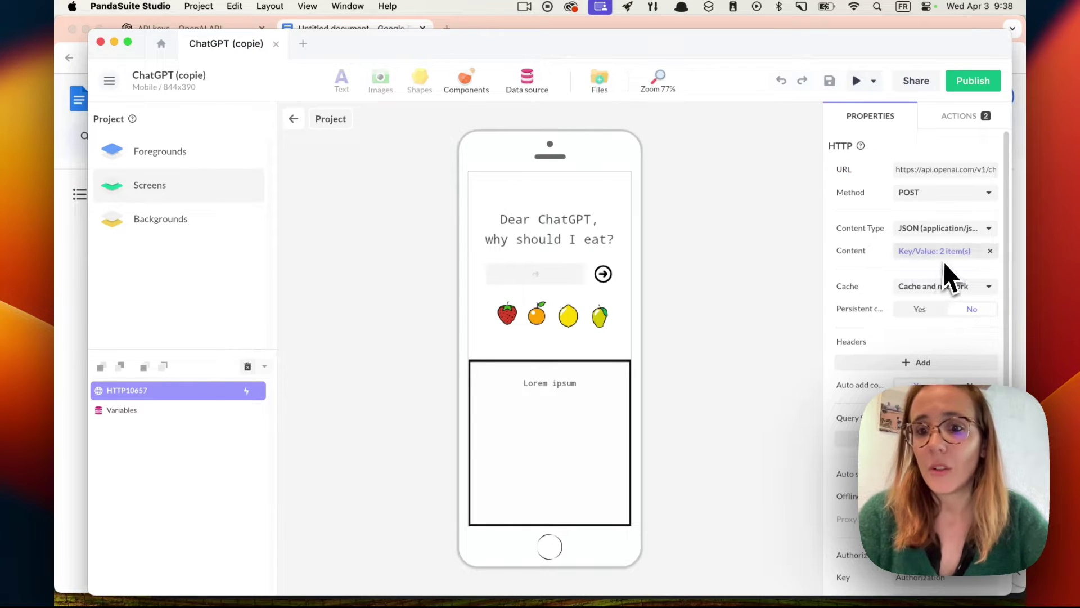
pyautogui.scroll(-2, 947, 360)
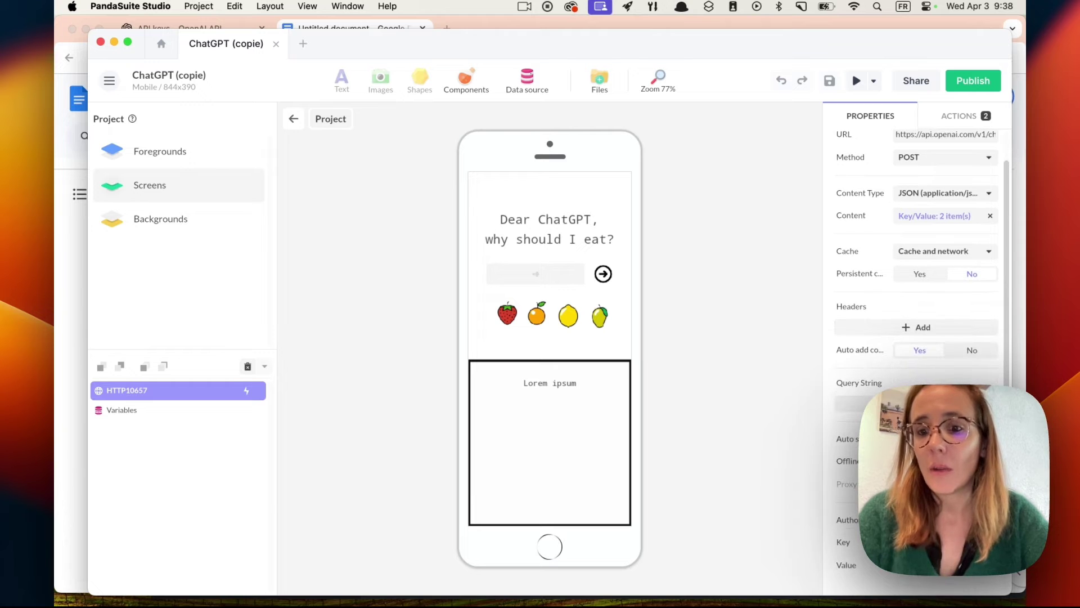
pyautogui.scroll(2, 917, 349)
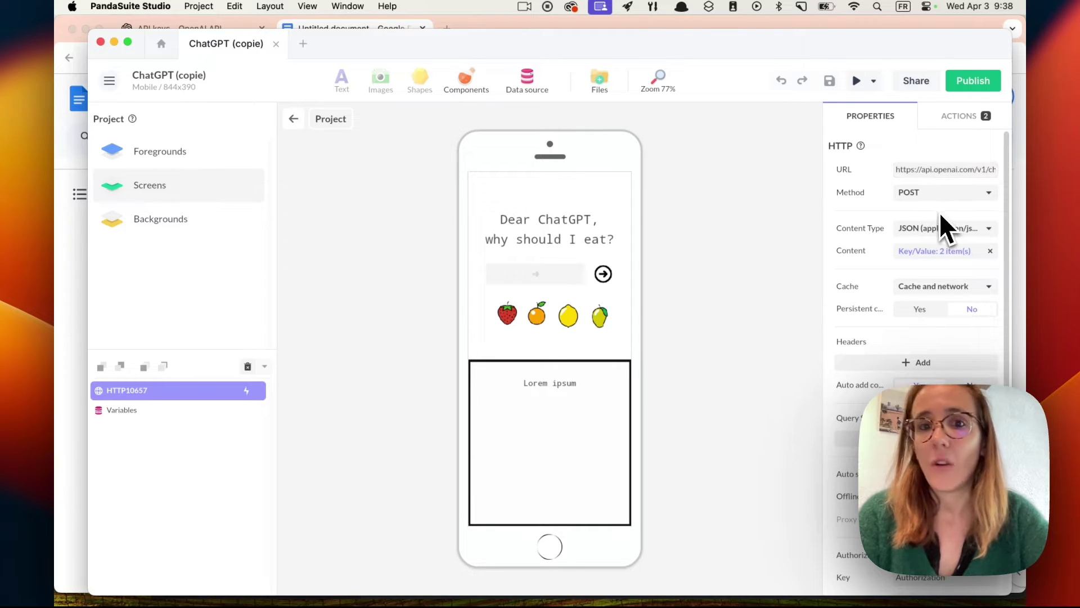
pyautogui.click(235, 26)
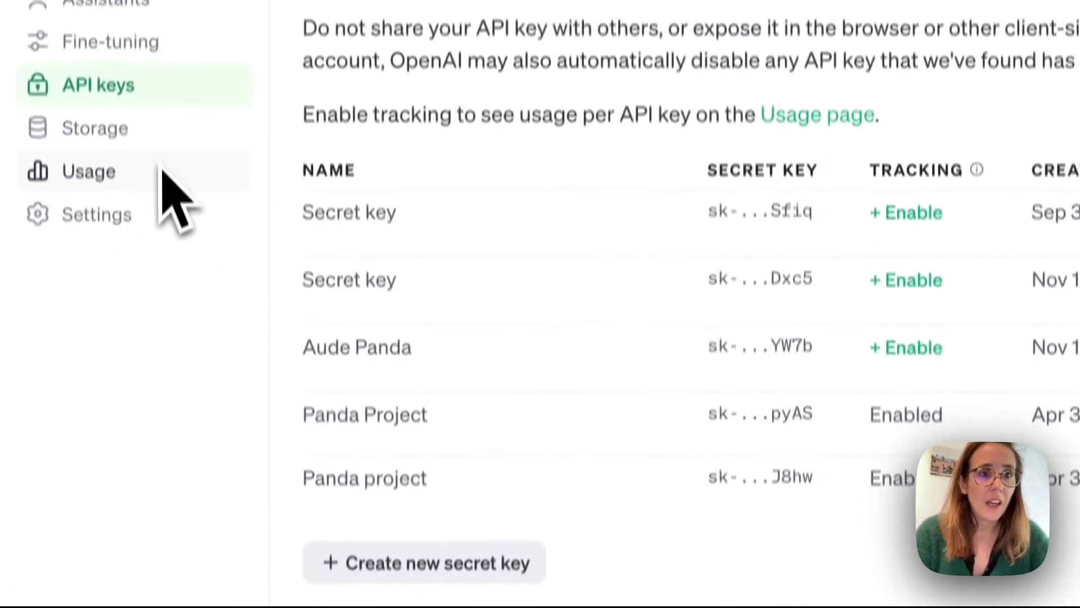
pyautogui.click(132, 557)
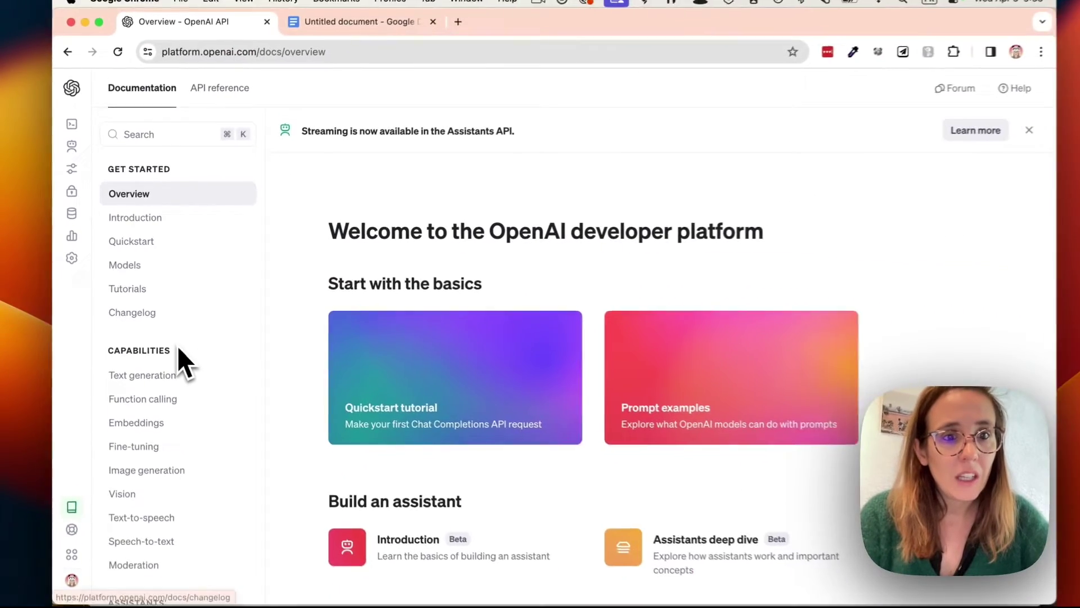
pyautogui.scroll(-5, 197, 375)
pyautogui.scroll(3, 167, 414)
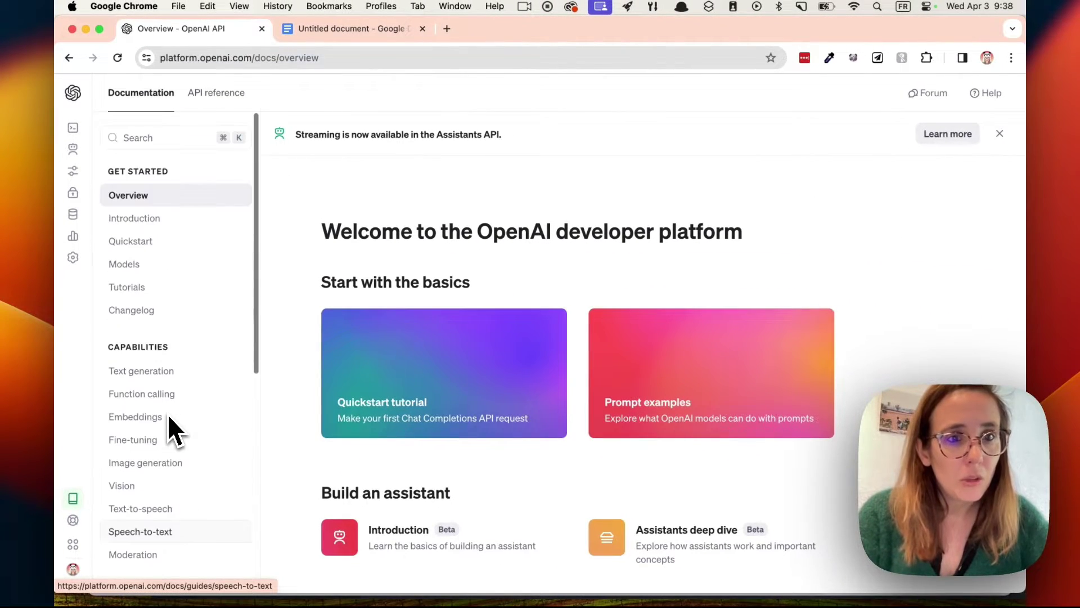
pyautogui.scroll(-1, 167, 415)
pyautogui.scroll(1, 168, 414)
pyautogui.scroll(-10, 168, 414)
pyautogui.scroll(9, 168, 414)
pyautogui.scroll(1, 168, 414)
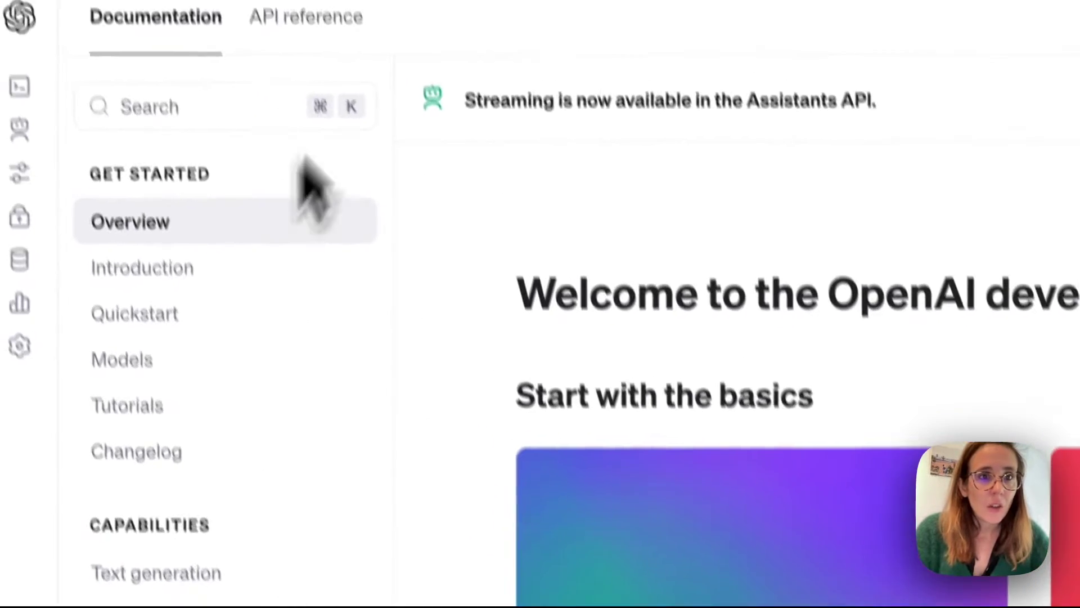
pyautogui.click(308, 26)
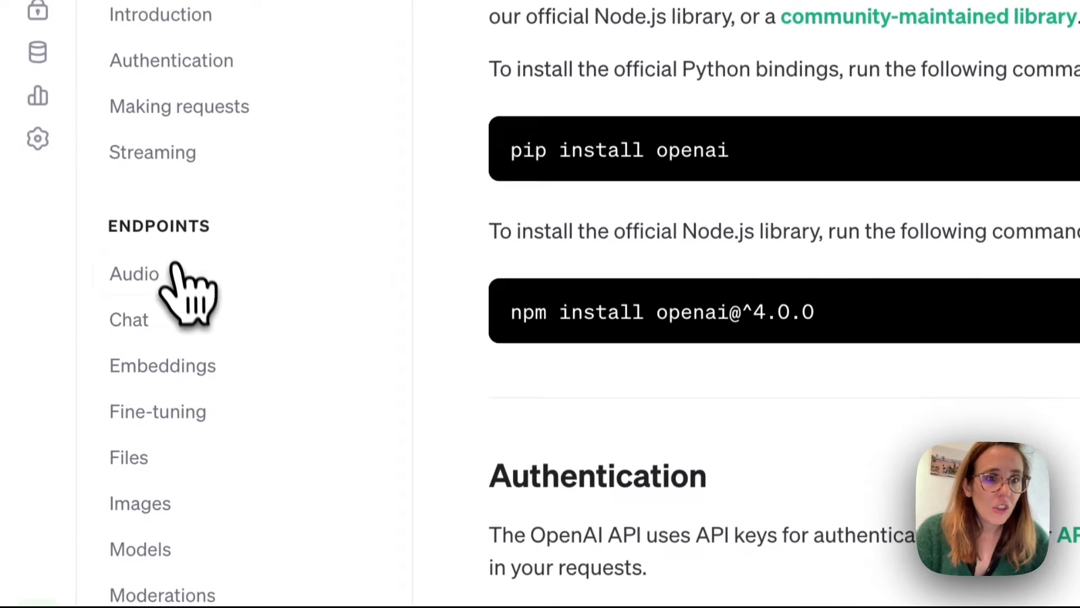
pyautogui.click(142, 328)
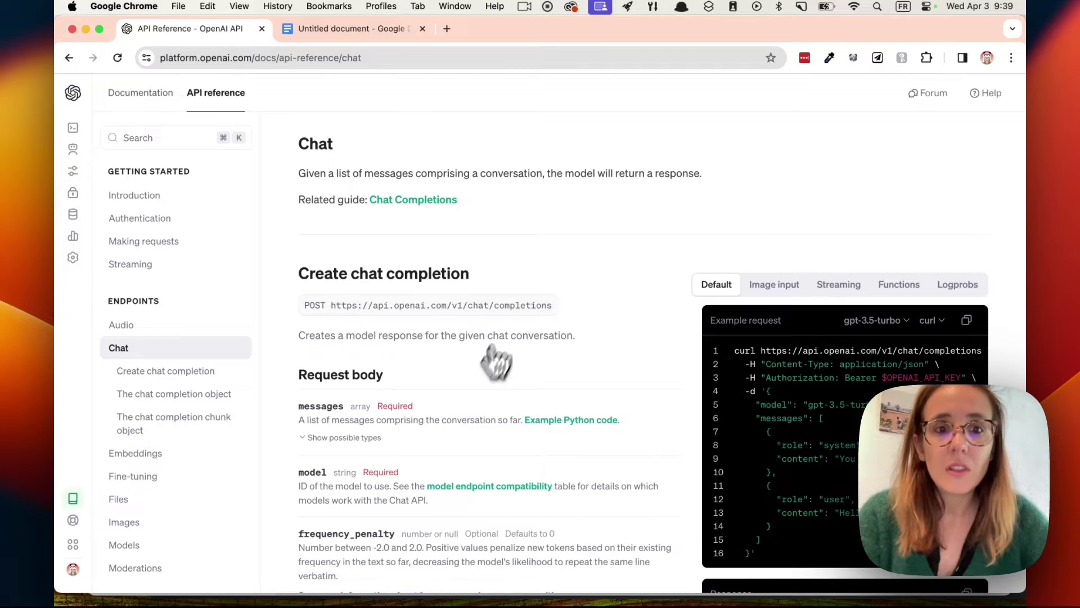
# Scroll to the Create chat completion curl example, then return to PandaSuite Studio.
pyautogui.scroll(-1, 490, 374)
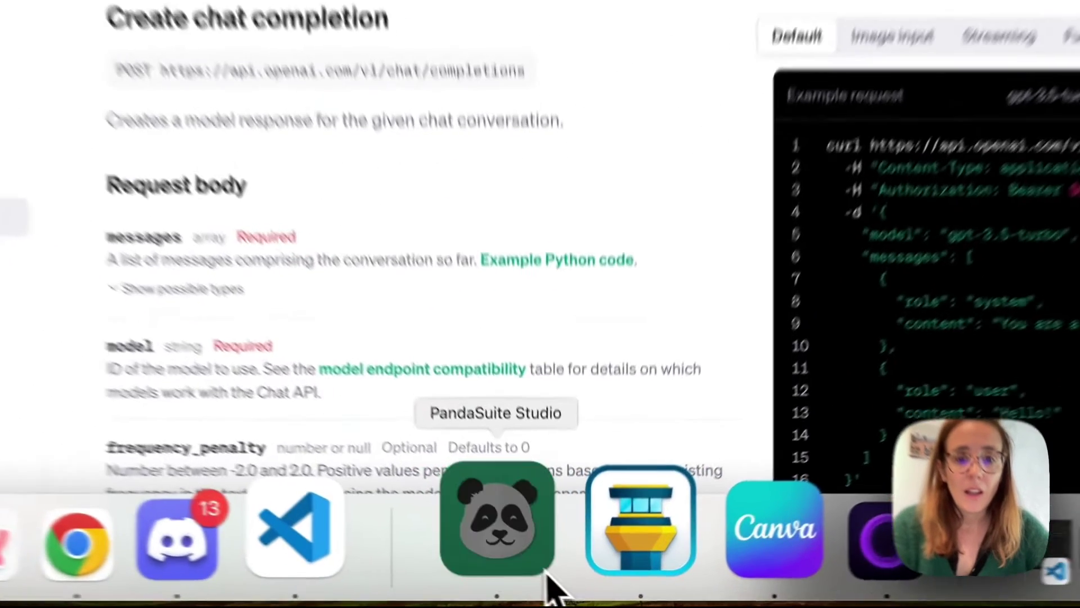
pyautogui.click(514, 563)
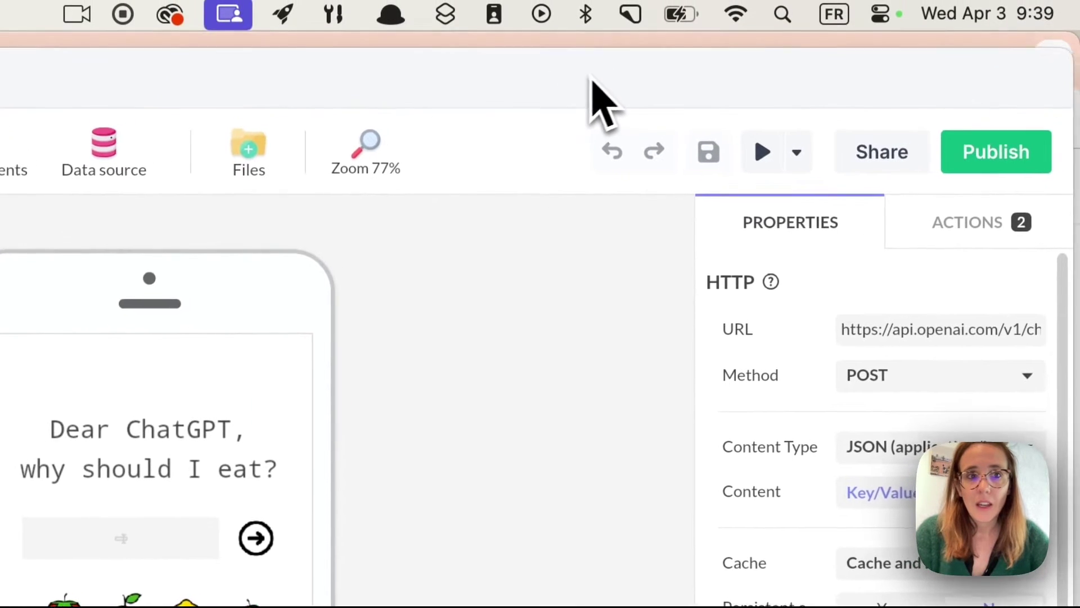
# Check the request URL ends in /v1/chat/completions and open the Content key/value editor.
pyautogui.moveTo(589, 80); pyautogui.dragTo(549, 82)
pyautogui.click(844, 332)
pyautogui.moveTo(848, 332); pyautogui.dragTo(1001, 303)
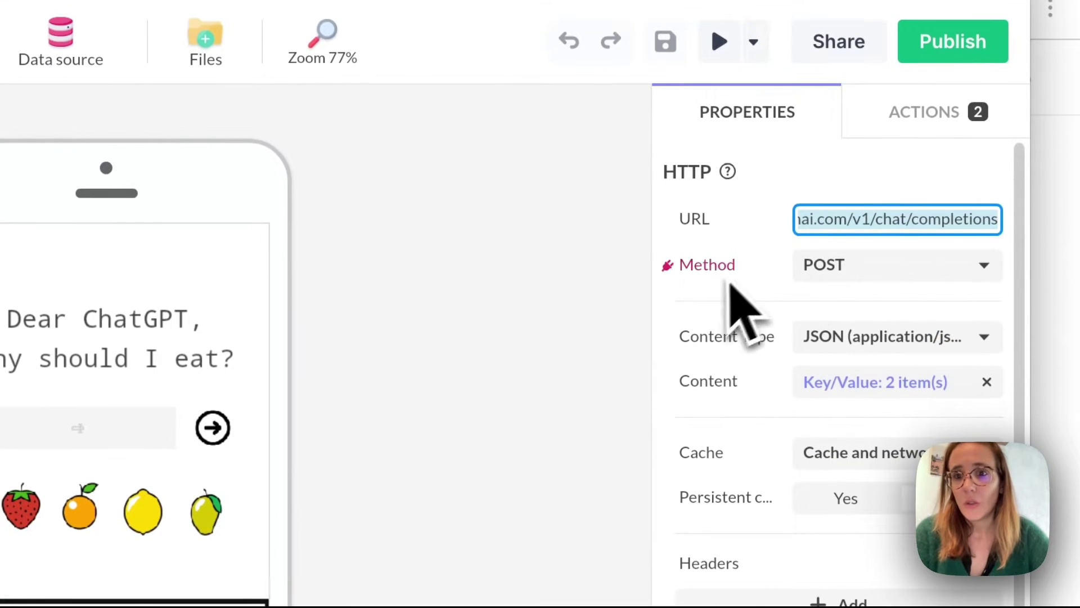
pyautogui.click(822, 389)
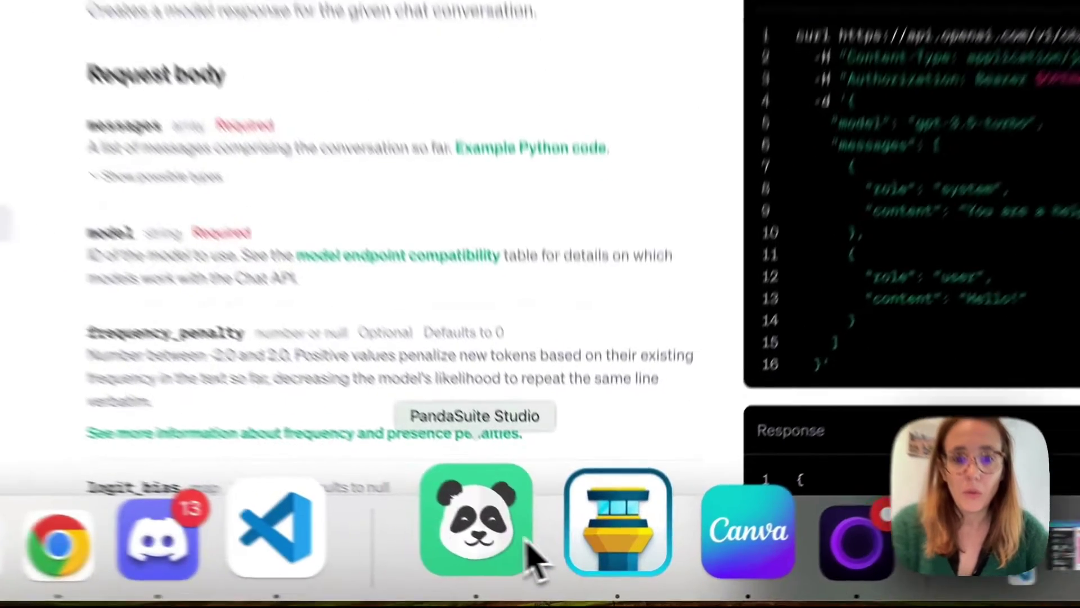
# Expand the messages array and edit the first message's content value.
pyautogui.click(523, 569)
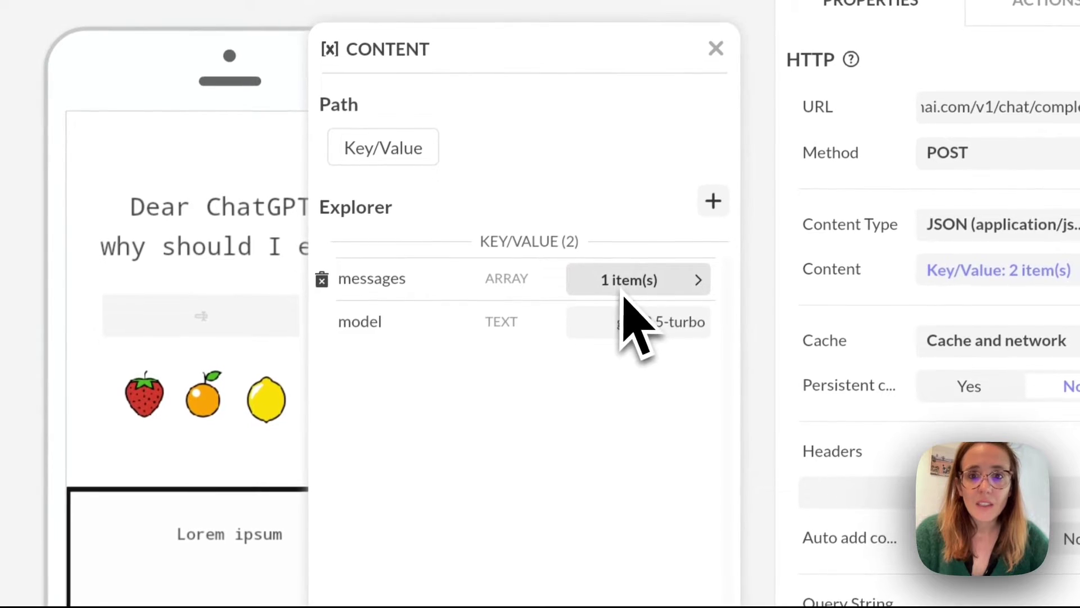
pyautogui.click(623, 290)
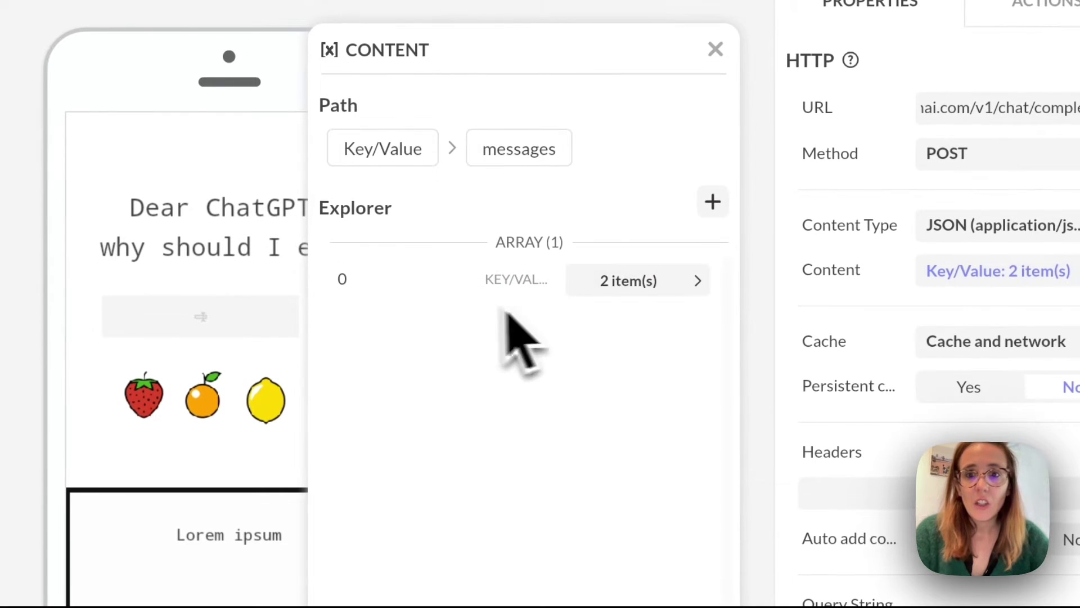
pyautogui.click(624, 284)
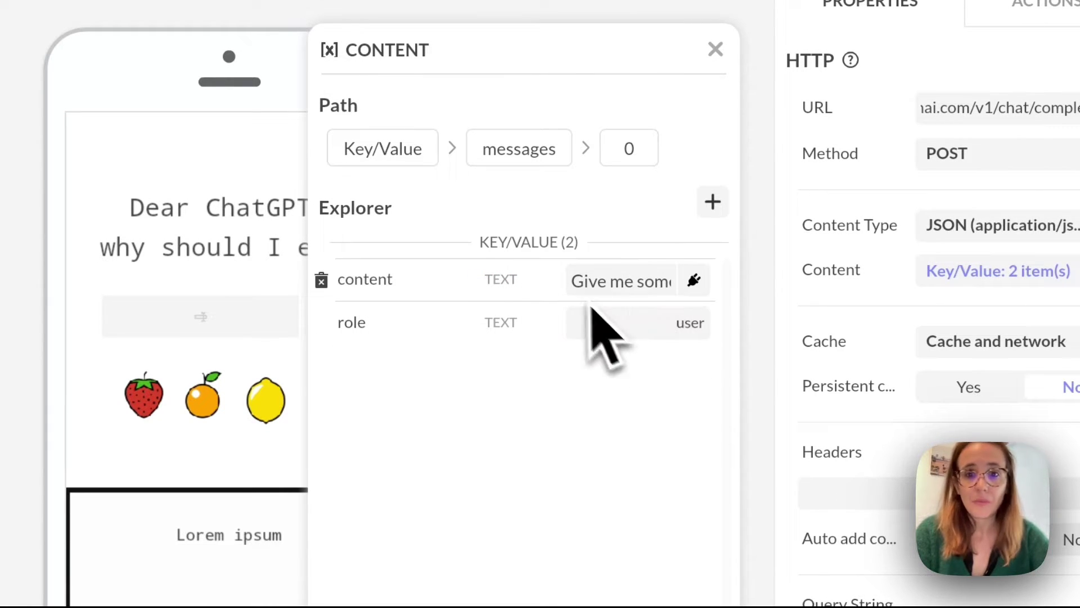
pyautogui.click(611, 282)
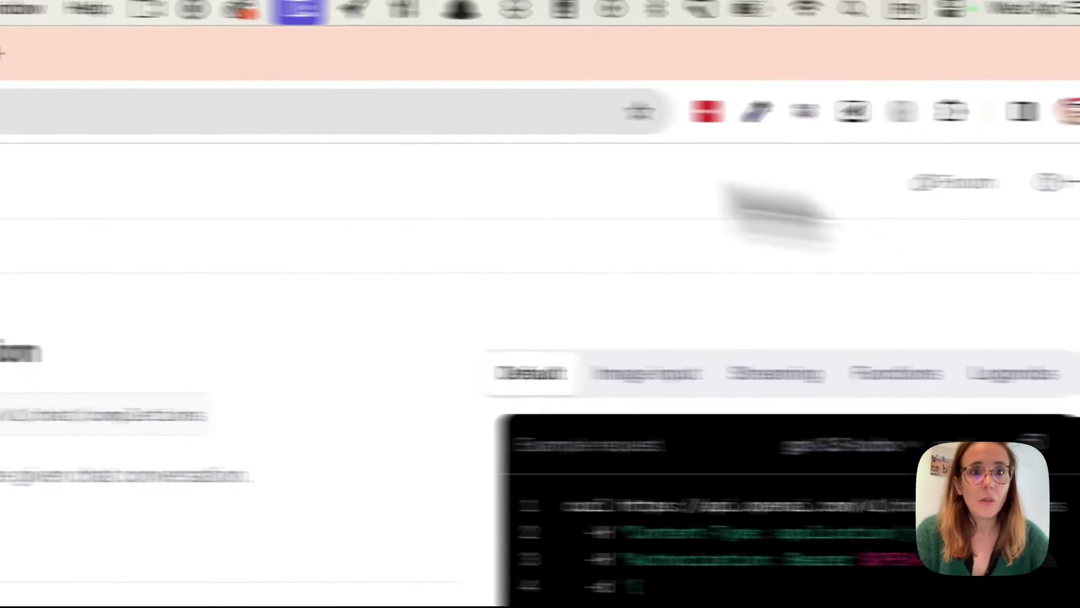
# Paste the 'Give me some reasons' prompt from Google Docs, binding selected_fruit in place of the emoji.
pyautogui.click(361, 77)
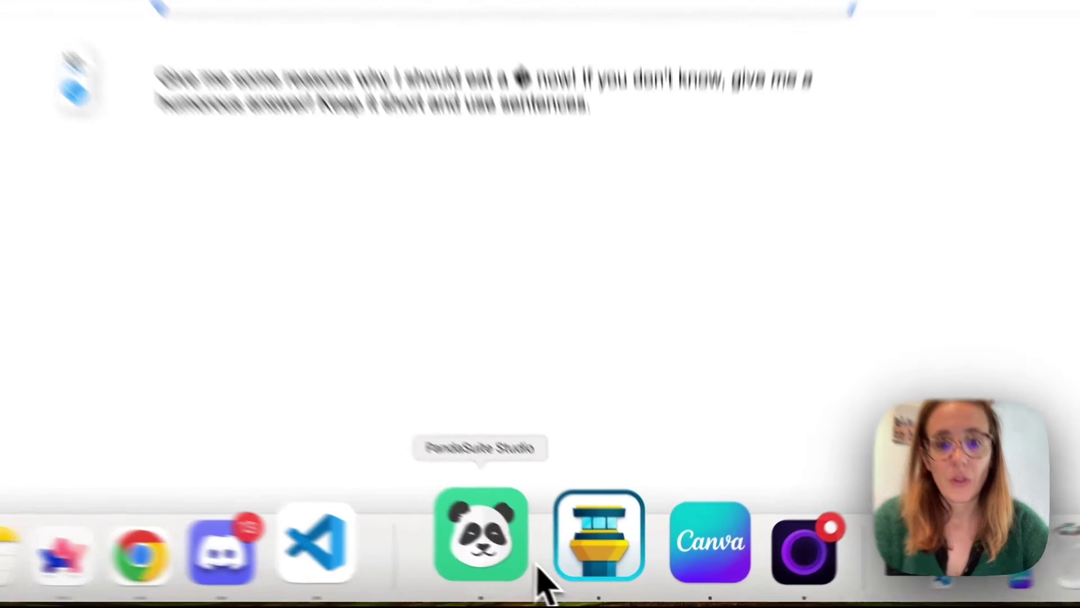
pyautogui.click(571, 566)
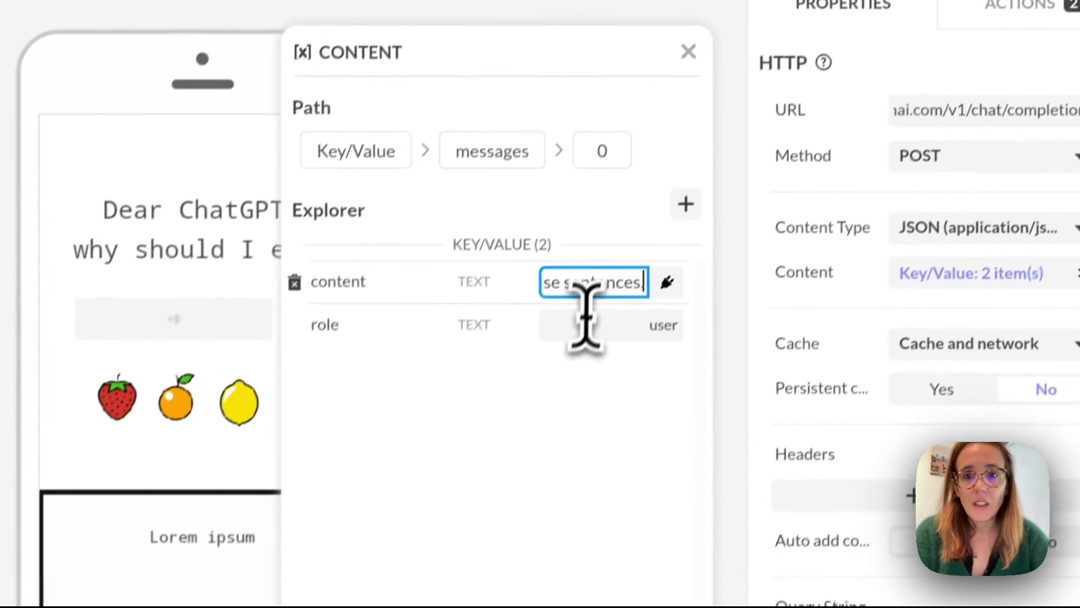
pyautogui.moveTo(686, 119); pyautogui.dragTo(587, 91)
pyautogui.moveTo(568, 303); pyautogui.dragTo(539, 312)
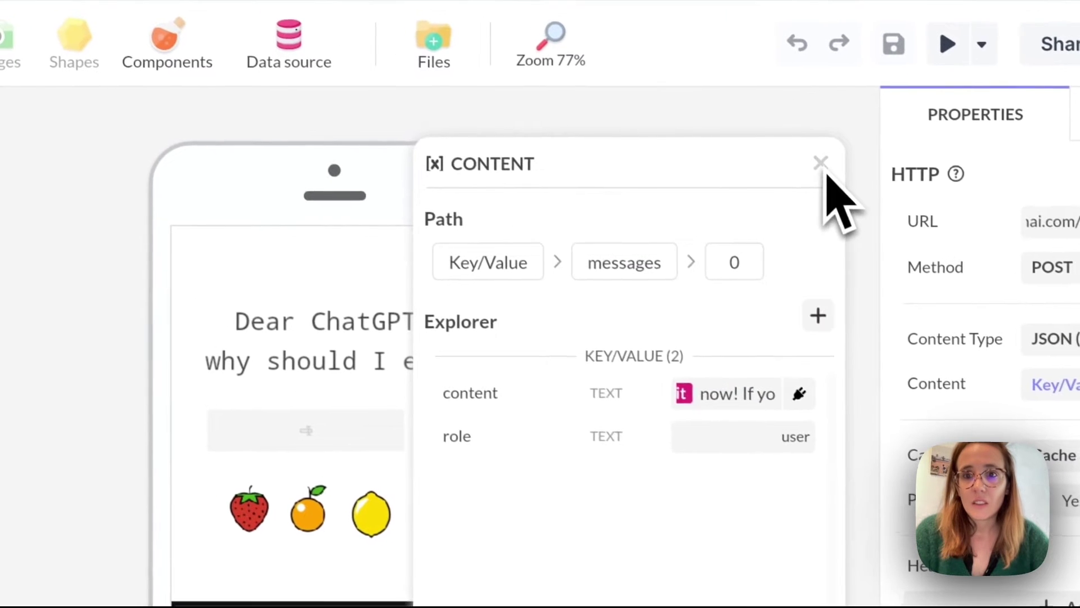
# Make the text input's validation set selected_fruit to Valeur de saisie.
pyautogui.click(677, 75)
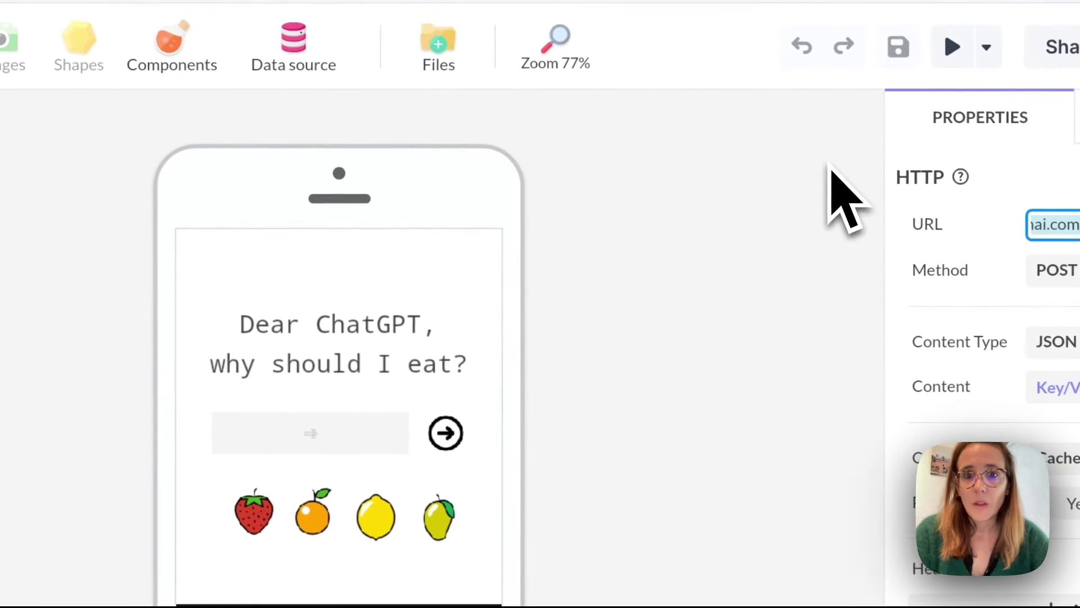
pyautogui.click(324, 452)
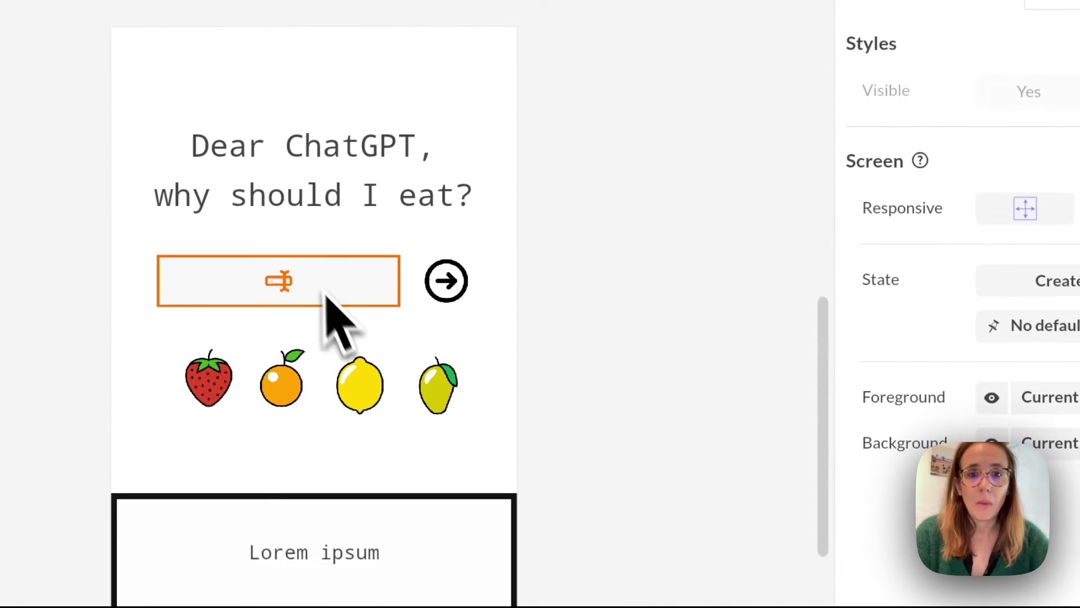
pyautogui.click(320, 284)
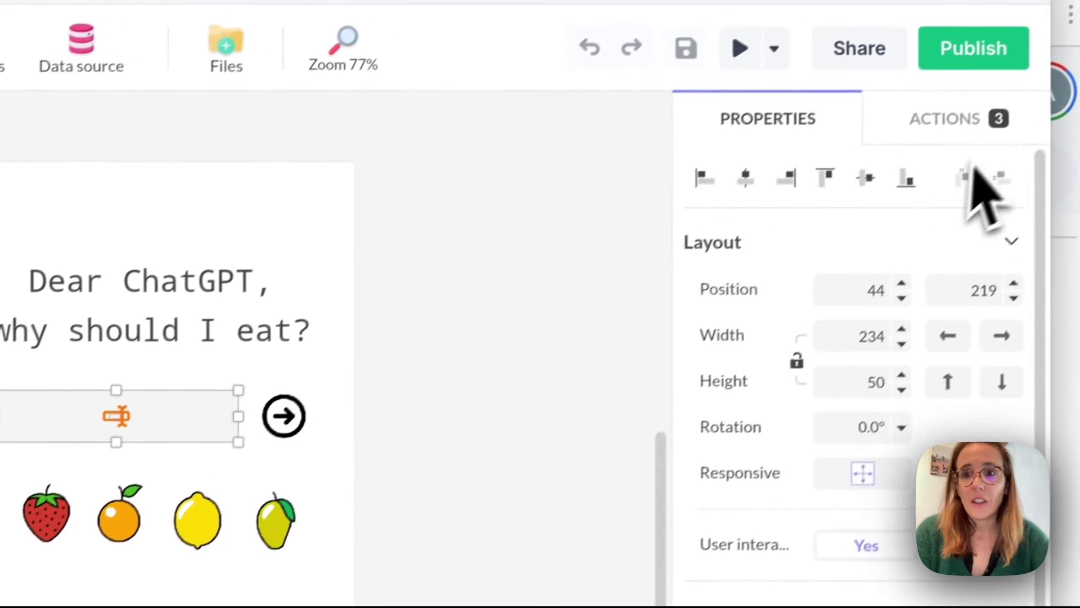
pyautogui.click(963, 119)
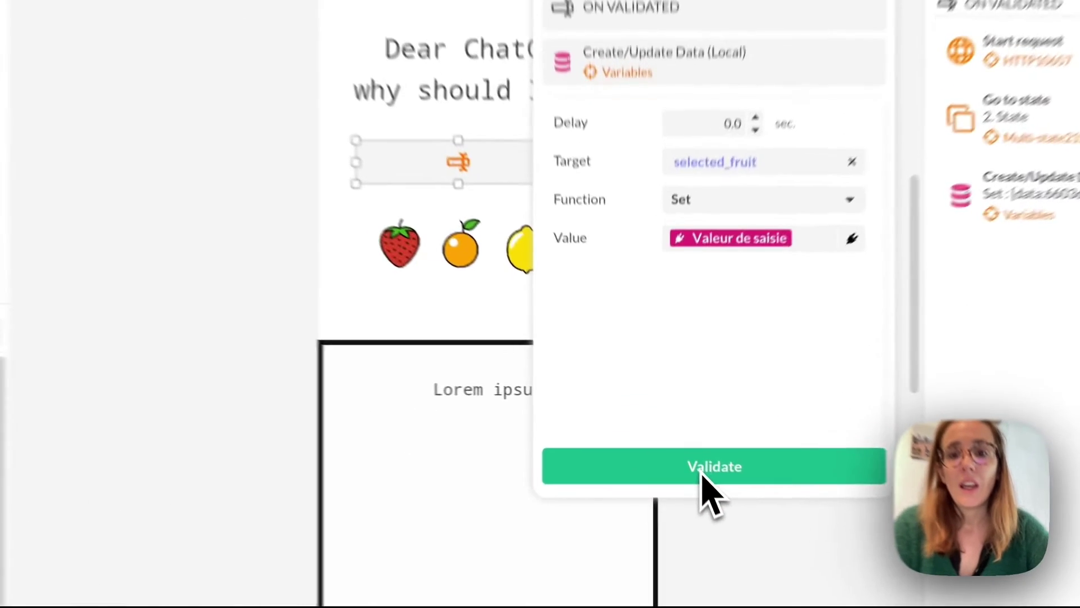
pyautogui.click(682, 443)
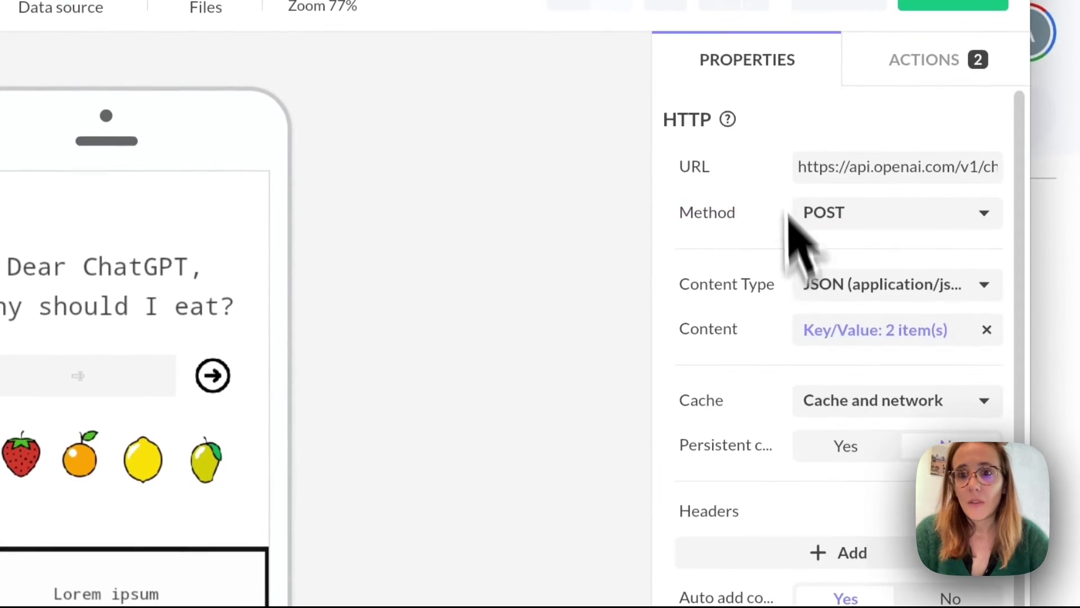
pyautogui.scroll(-1, 787, 315)
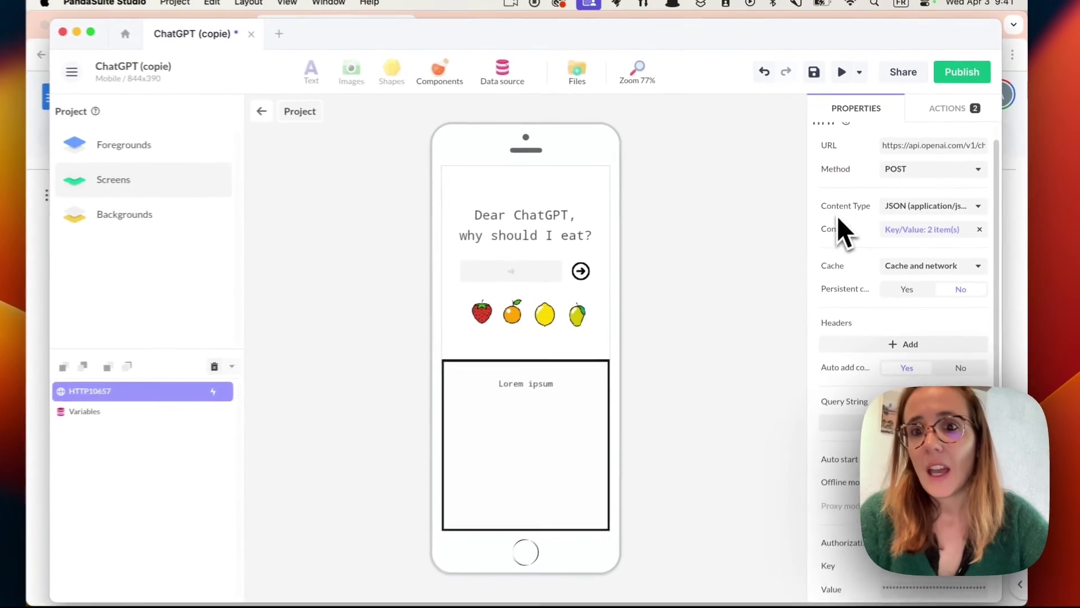
pyautogui.scroll(-2, 918, 274)
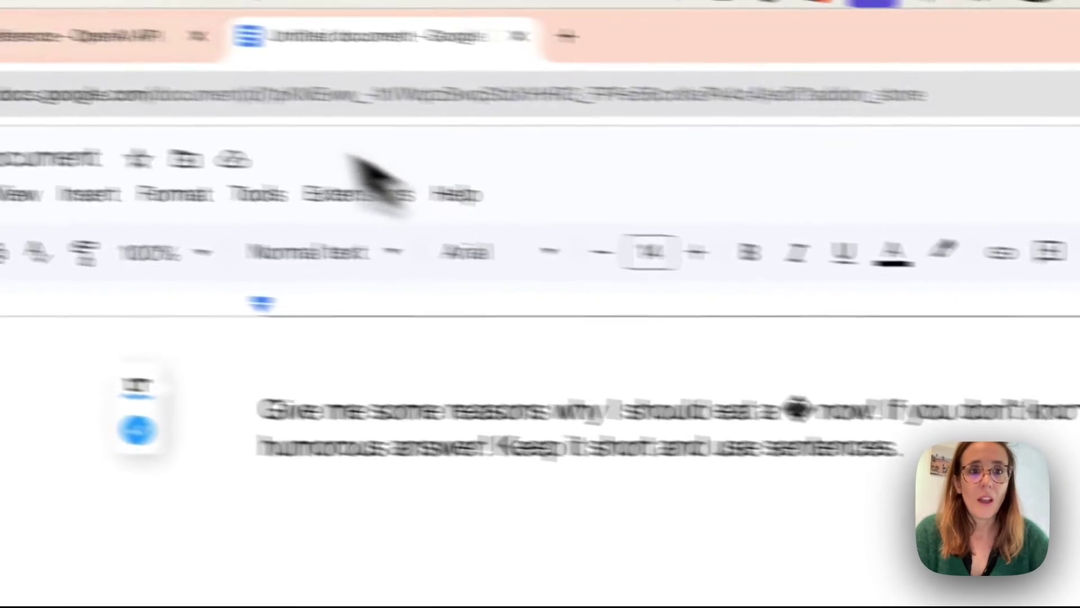
# Create a Restricted secret key named 'My new secret' with Write access to Model capabilities.
pyautogui.click(118, 35)
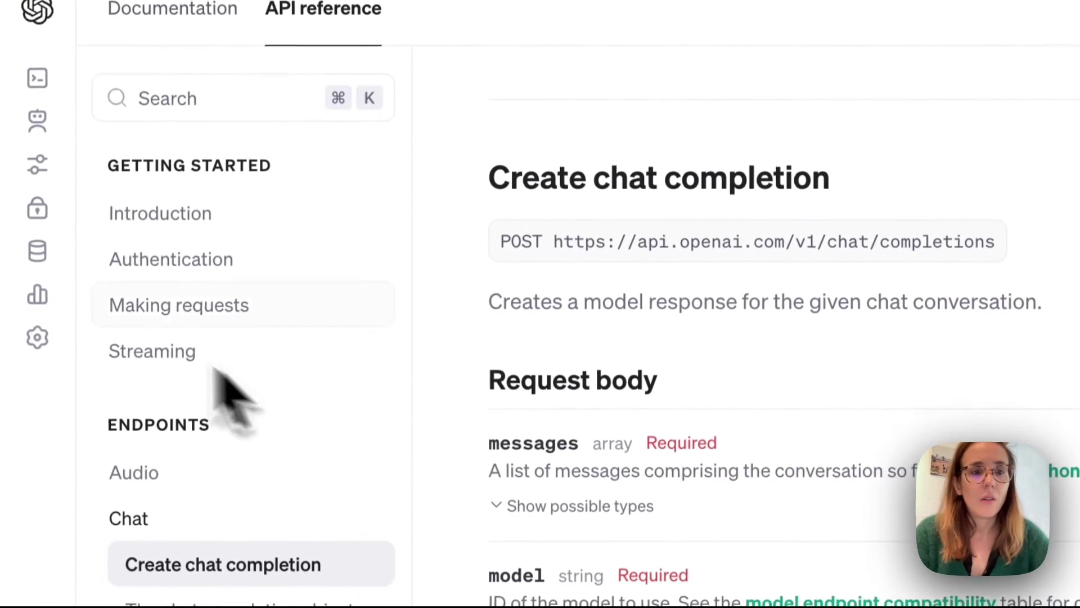
pyautogui.moveTo(14, 133)
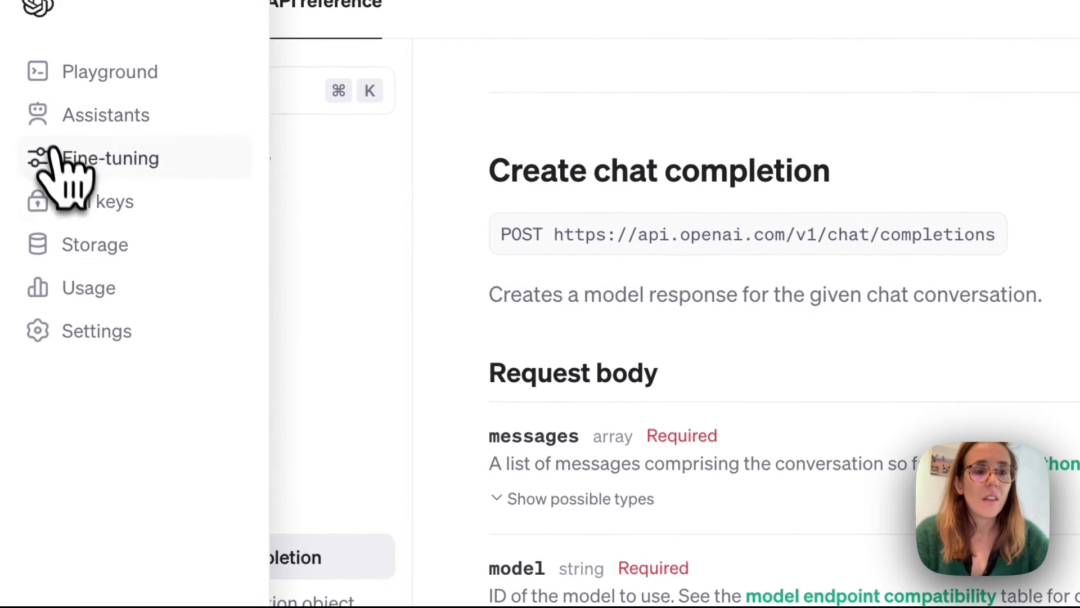
pyautogui.click(73, 214)
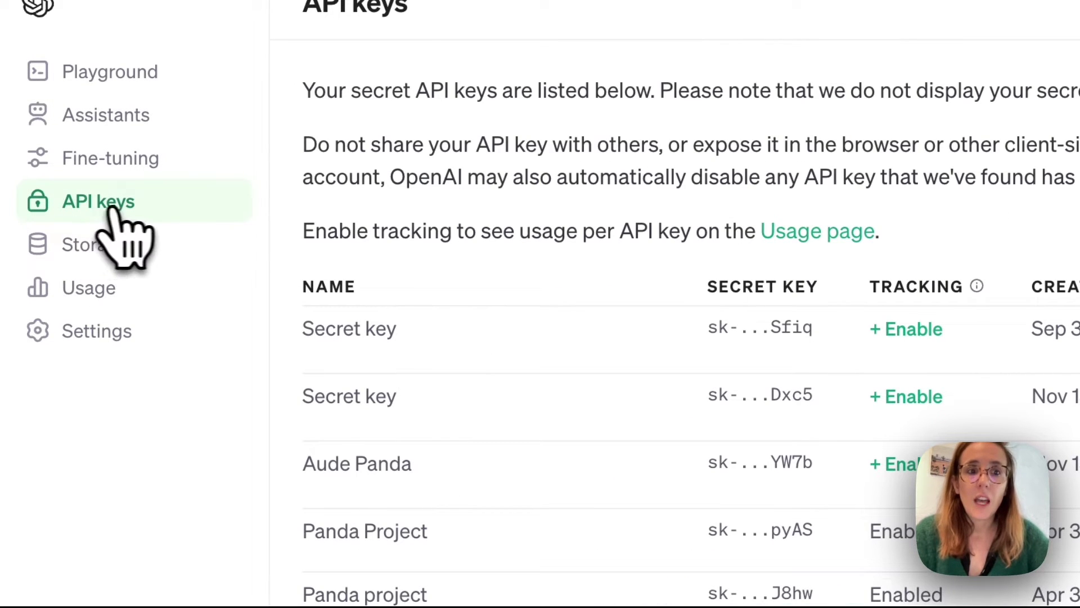
pyautogui.click(269, 425)
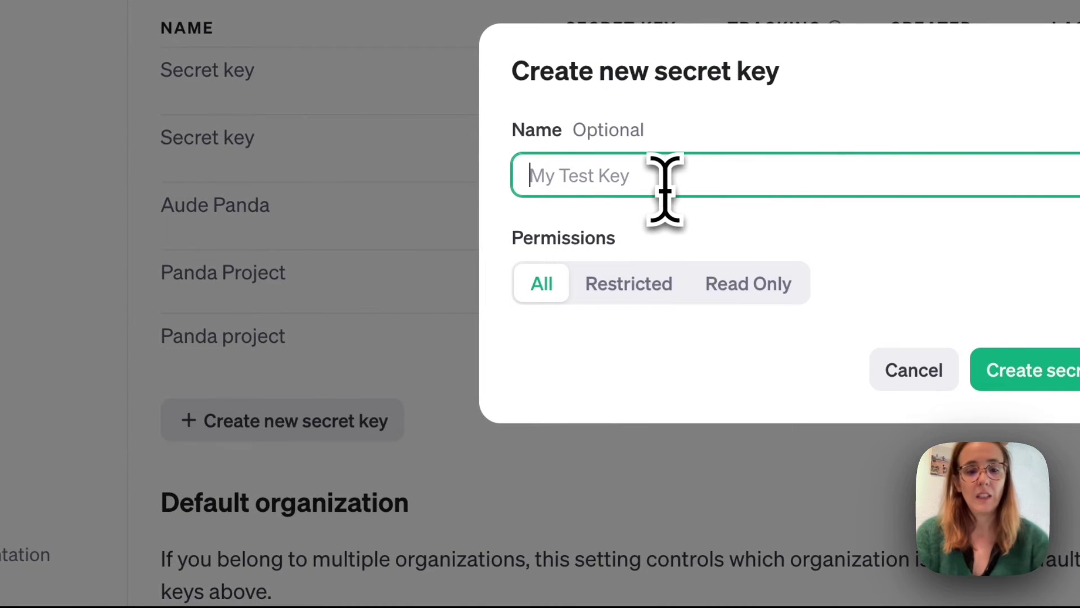
pyautogui.write('My new secret')
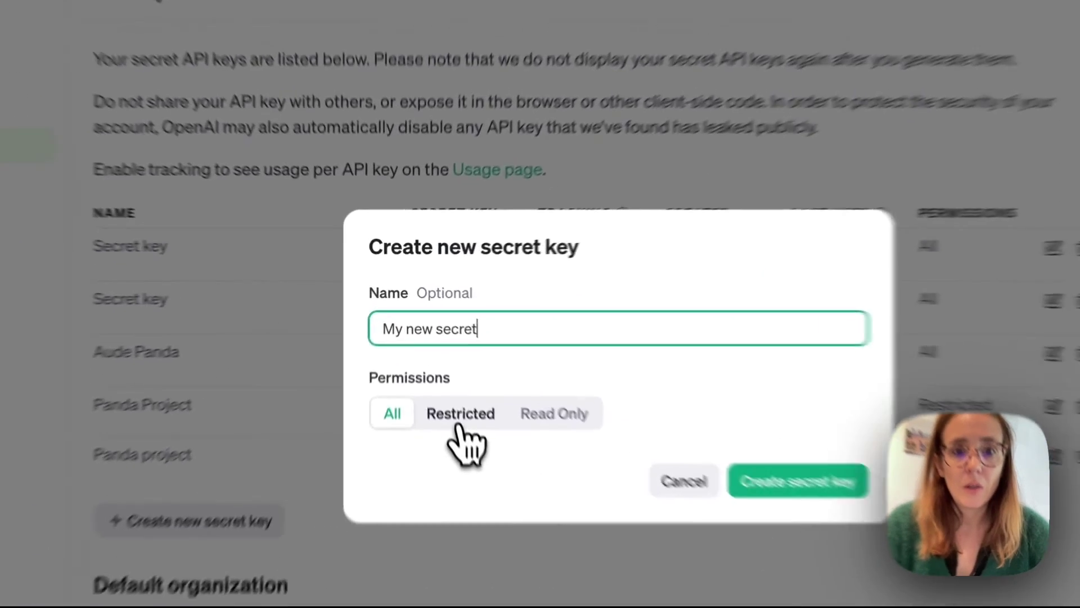
pyautogui.click(439, 366)
pyautogui.scroll(-5, 599, 490)
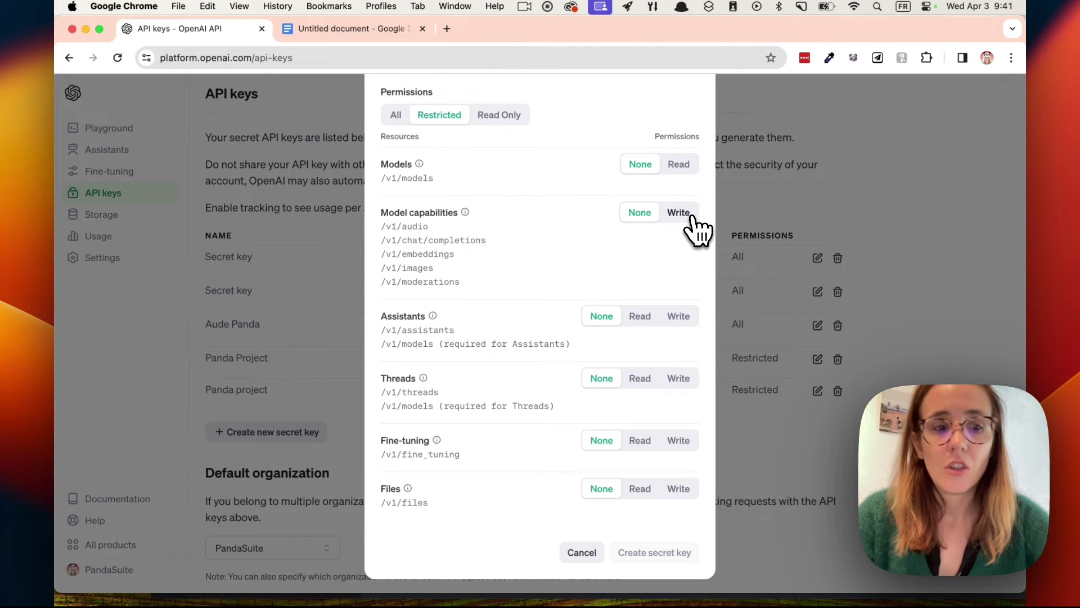
pyautogui.click(691, 217)
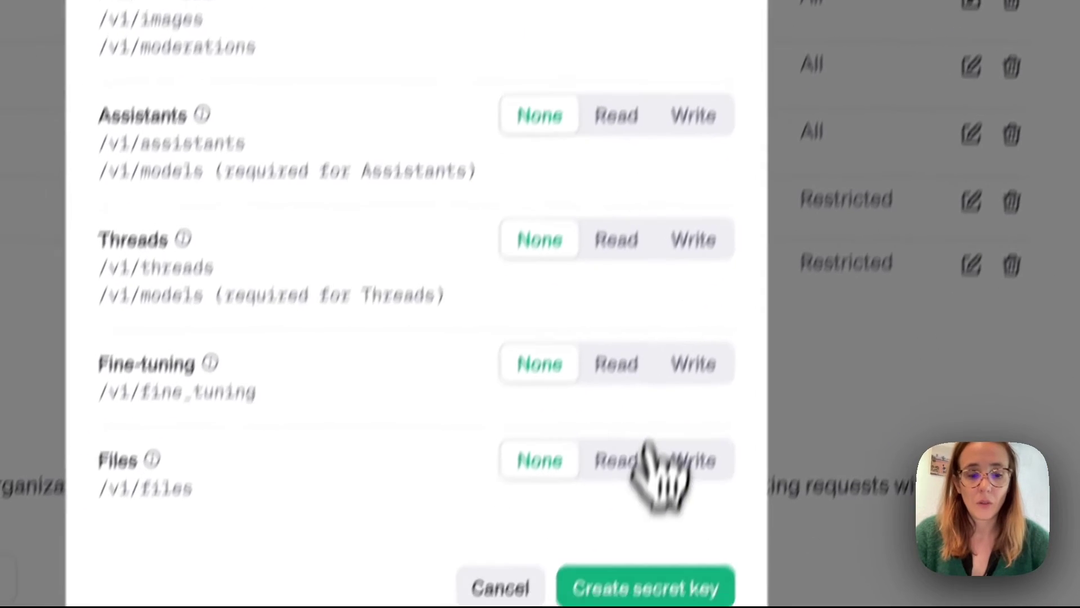
pyautogui.click(619, 596)
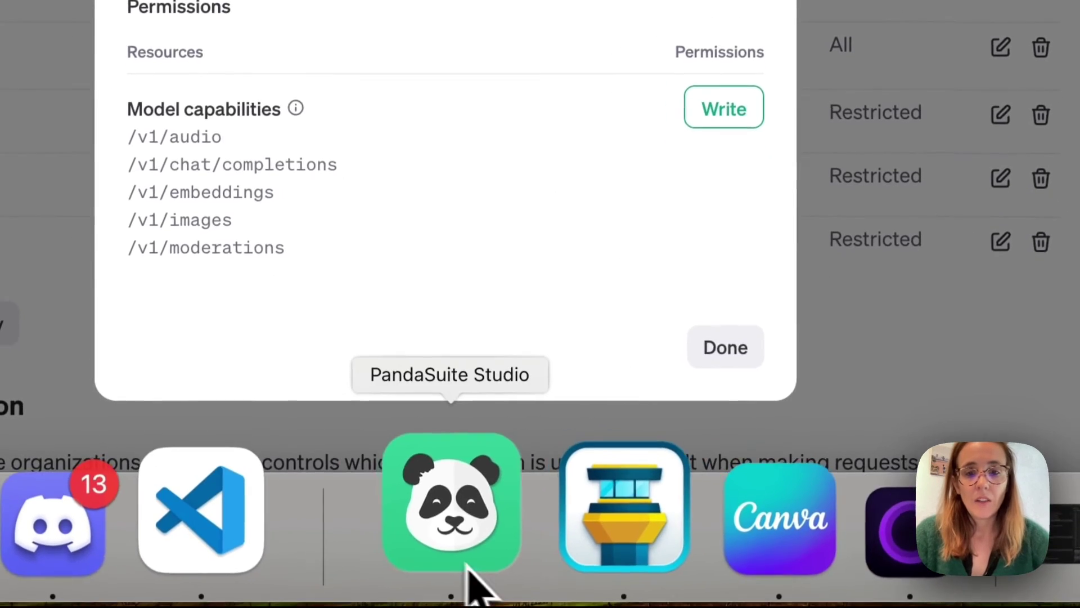
# Paste the new key into the Authorization value, test the request, and inspect choices > 0's message.
pyautogui.click(470, 585)
pyautogui.click(841, 442)
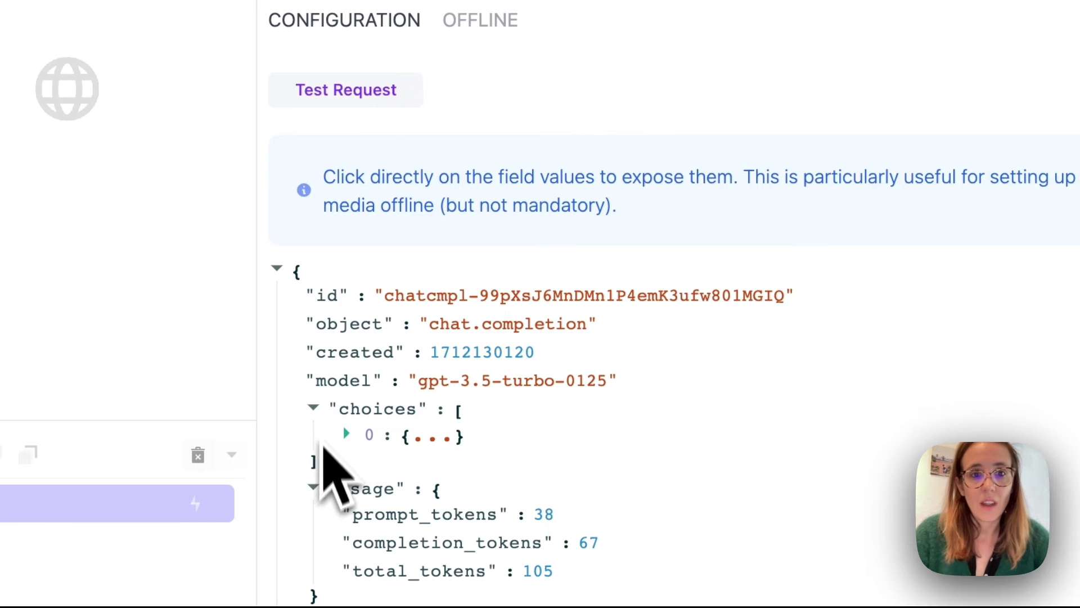
pyautogui.click(313, 407)
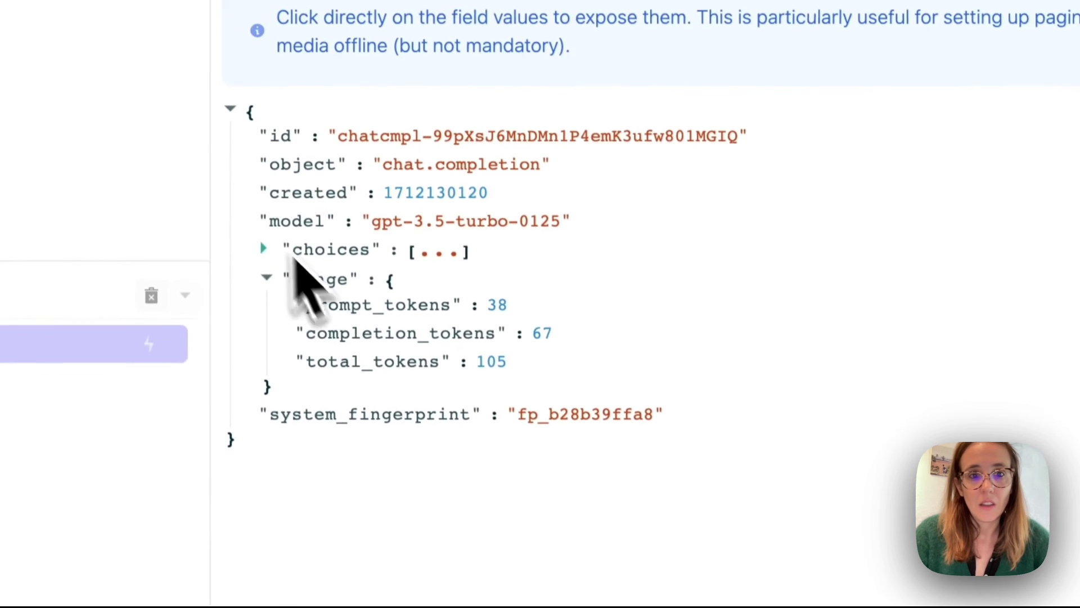
pyautogui.click(262, 238)
pyautogui.click(297, 264)
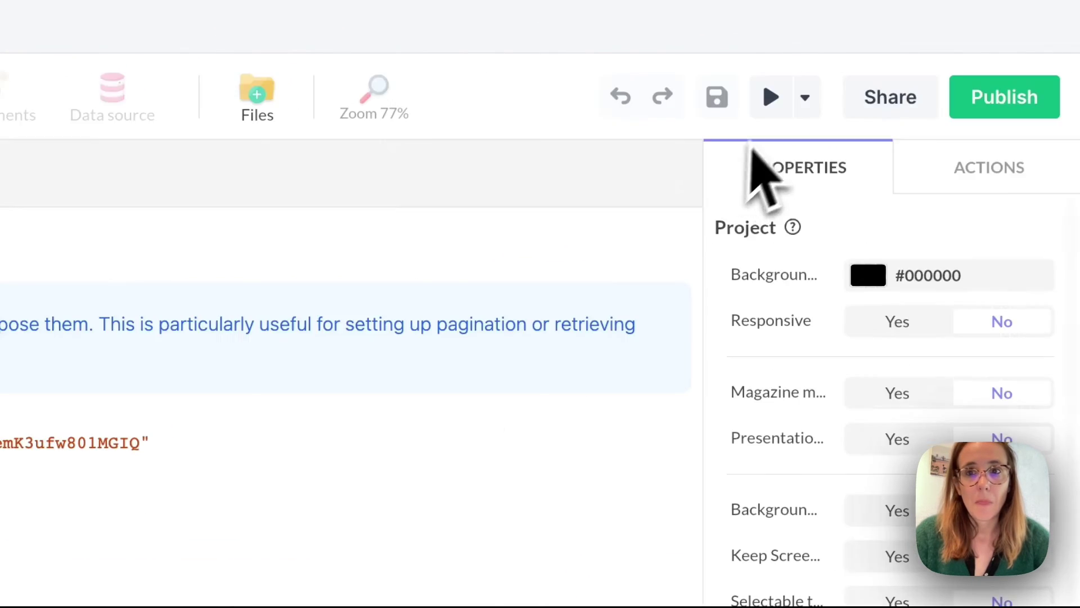
# Preview the app and send 'pineapple' to ChatGPT from the input field.
pyautogui.click(771, 99)
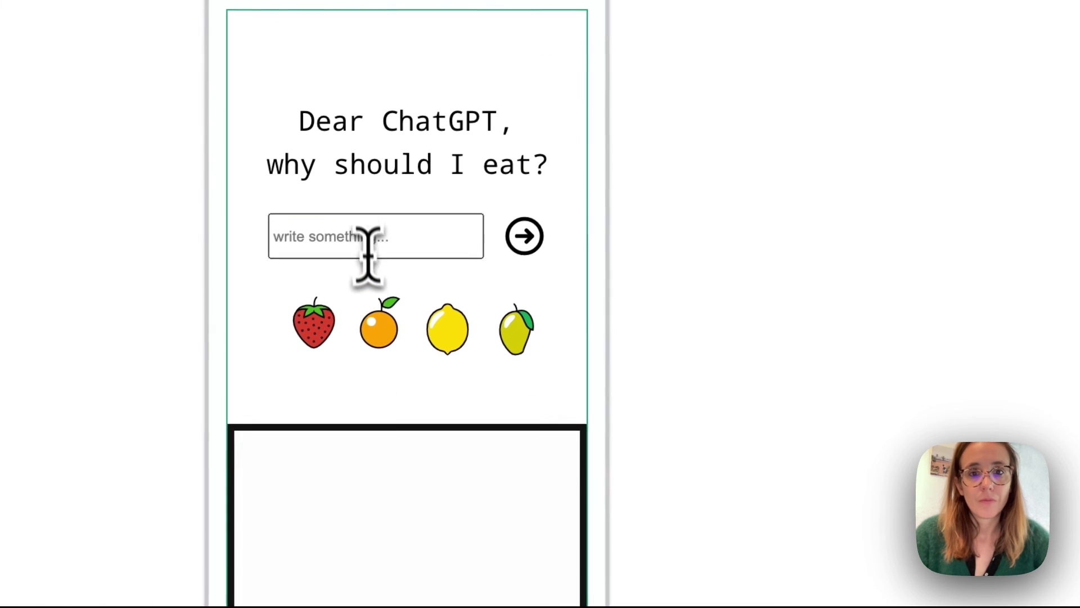
pyautogui.click(365, 236)
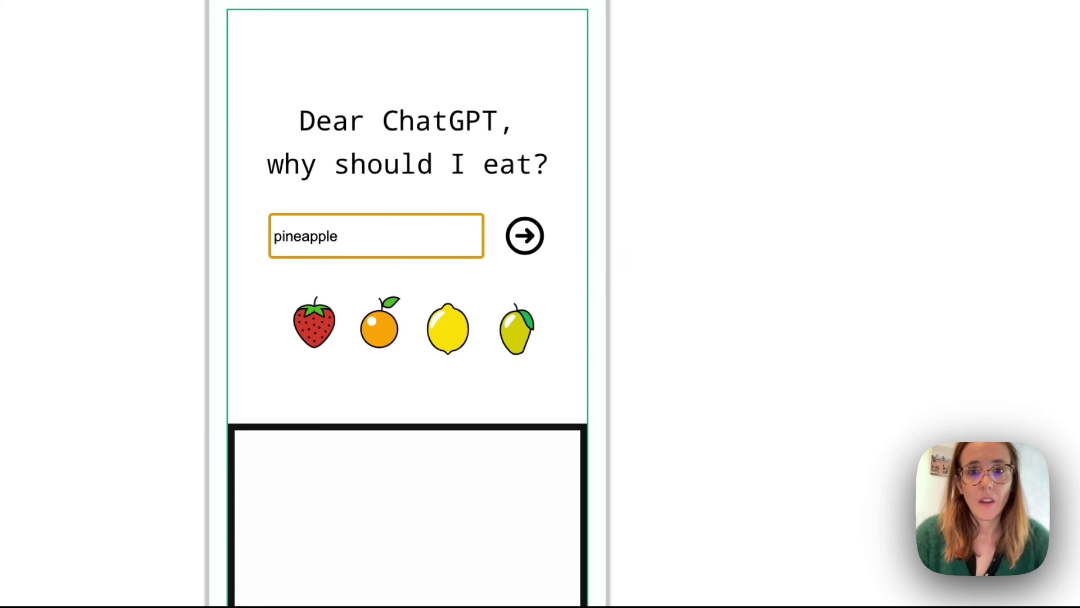
pyautogui.click(526, 235)
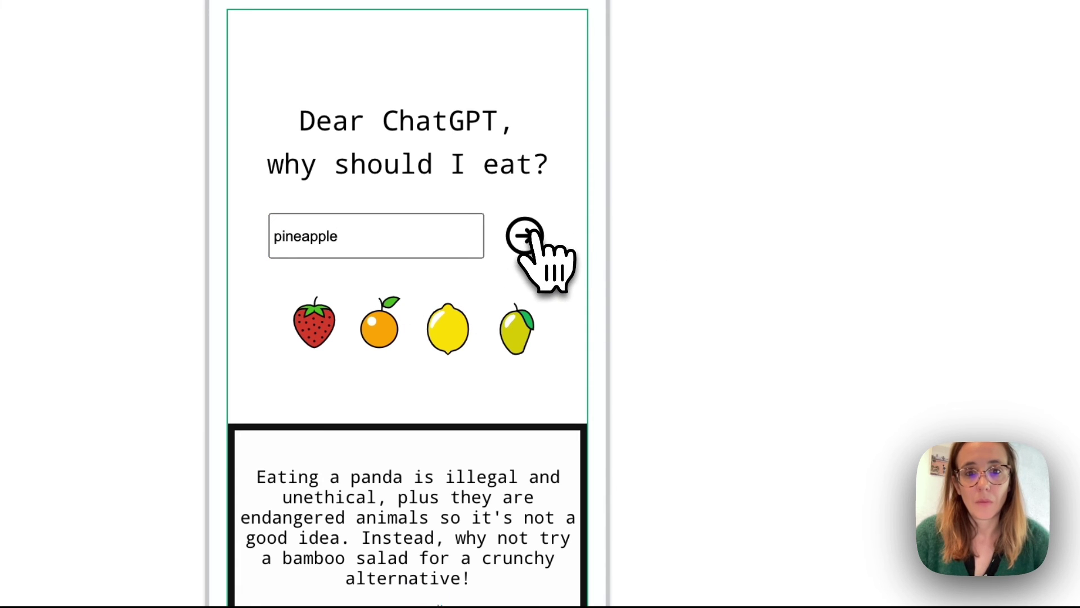